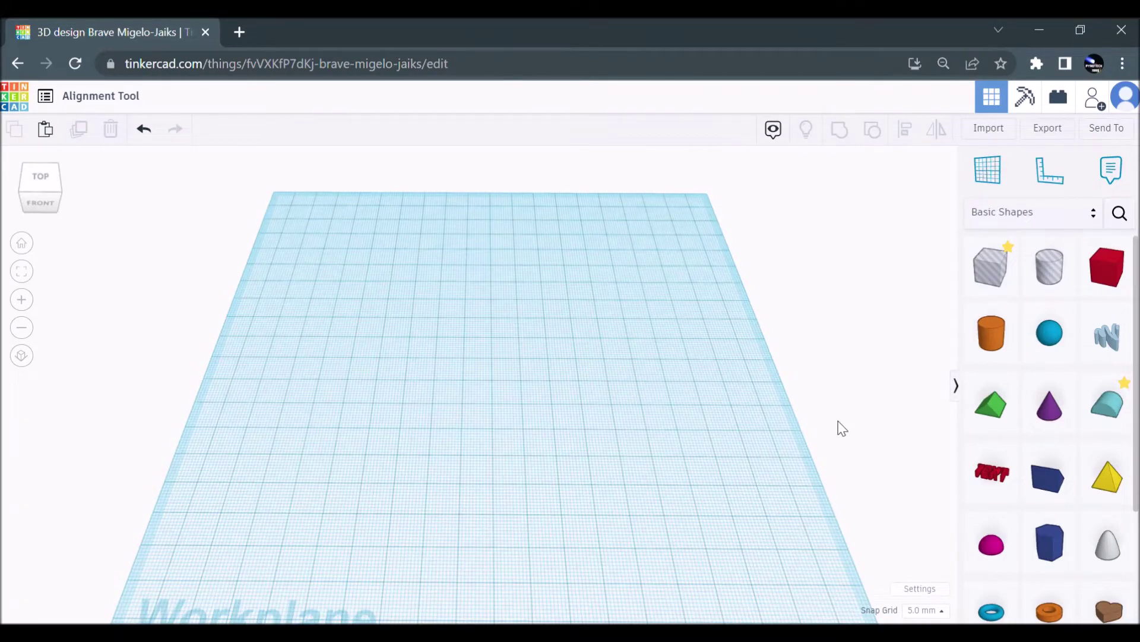
Add a sphere from Basic Shapes to the centre of the workplane
click(1049, 332)
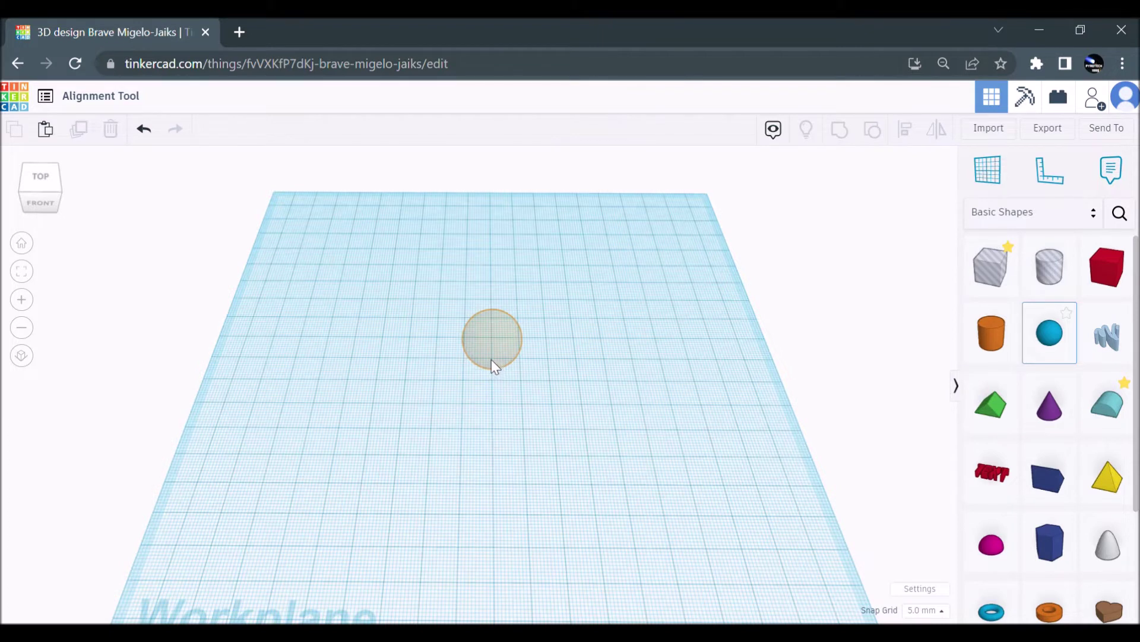
click(492, 361)
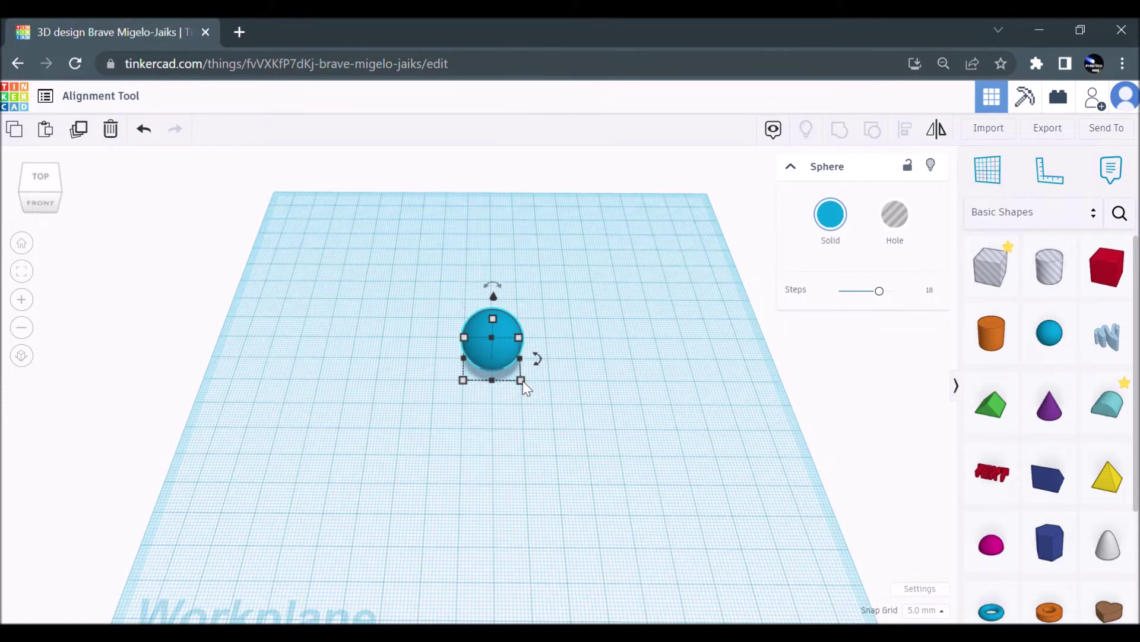
Resize the sphere evenly to 40 × 40, undoing the accidental distorted squeeze
drag(522, 380, 582, 426)
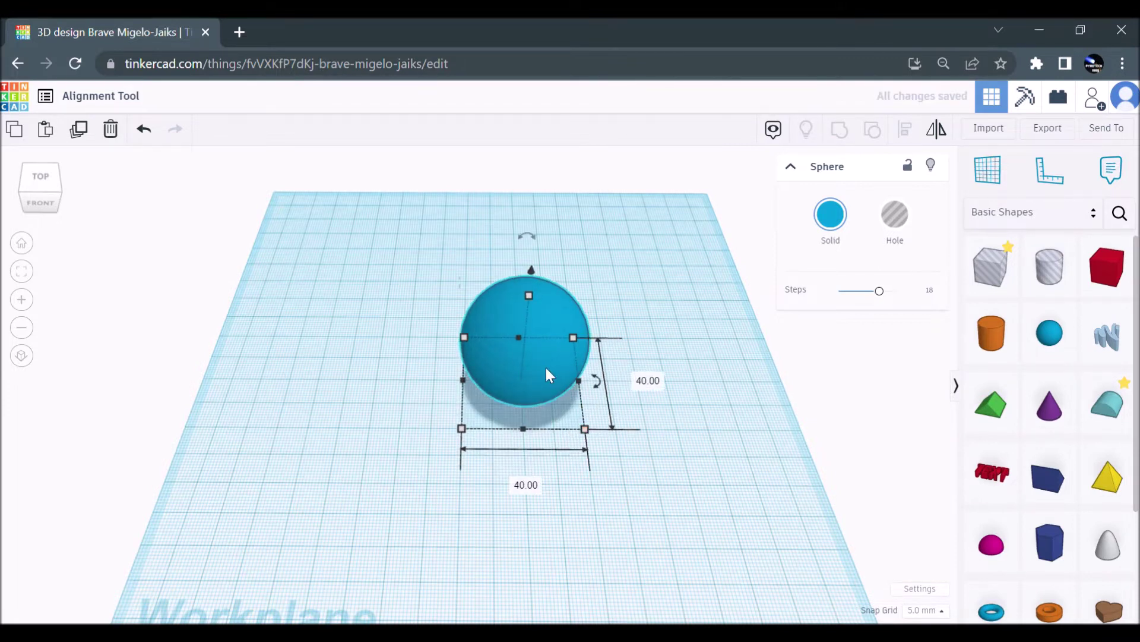
drag(546, 367, 525, 364)
drag(551, 415, 502, 335)
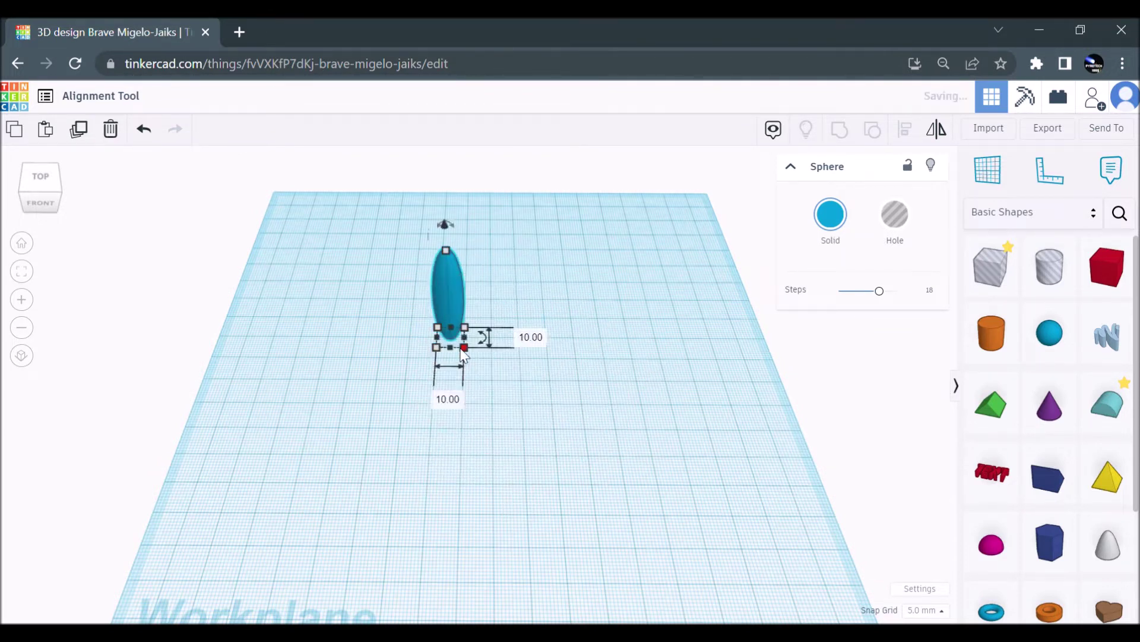
key(ctrl+z)
click(550, 449)
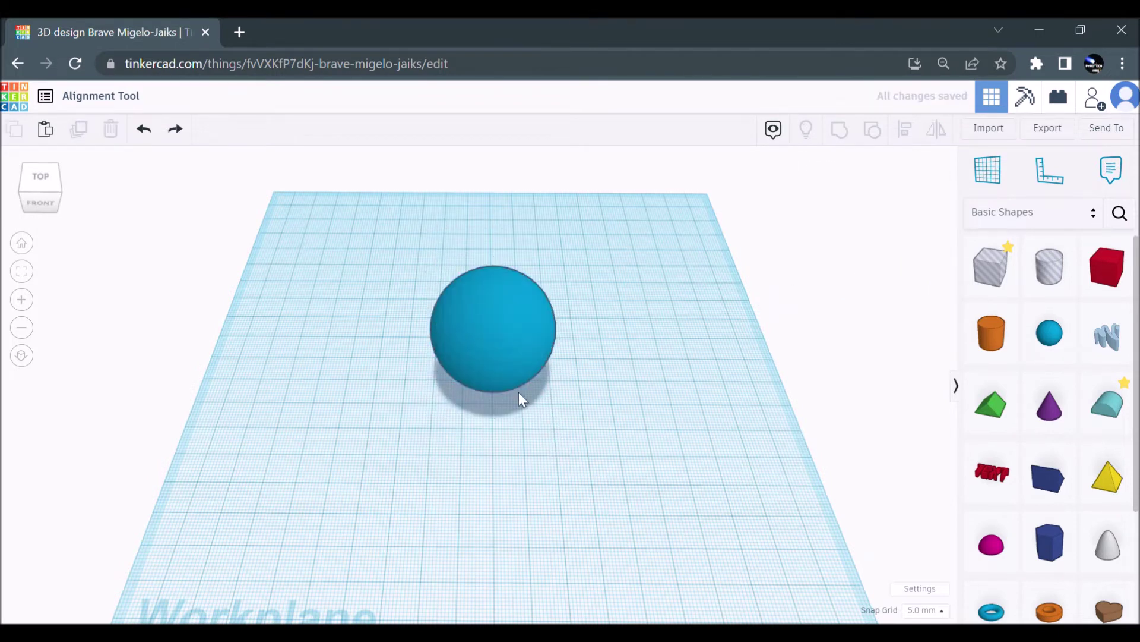
Add a second sphere, flatten it to a 60 × 60 disc 0.01 high, and slide it under the big sphere
drag(1049, 333, 611, 376)
right_drag(611, 376, 617, 326)
drag(617, 330, 814, 494)
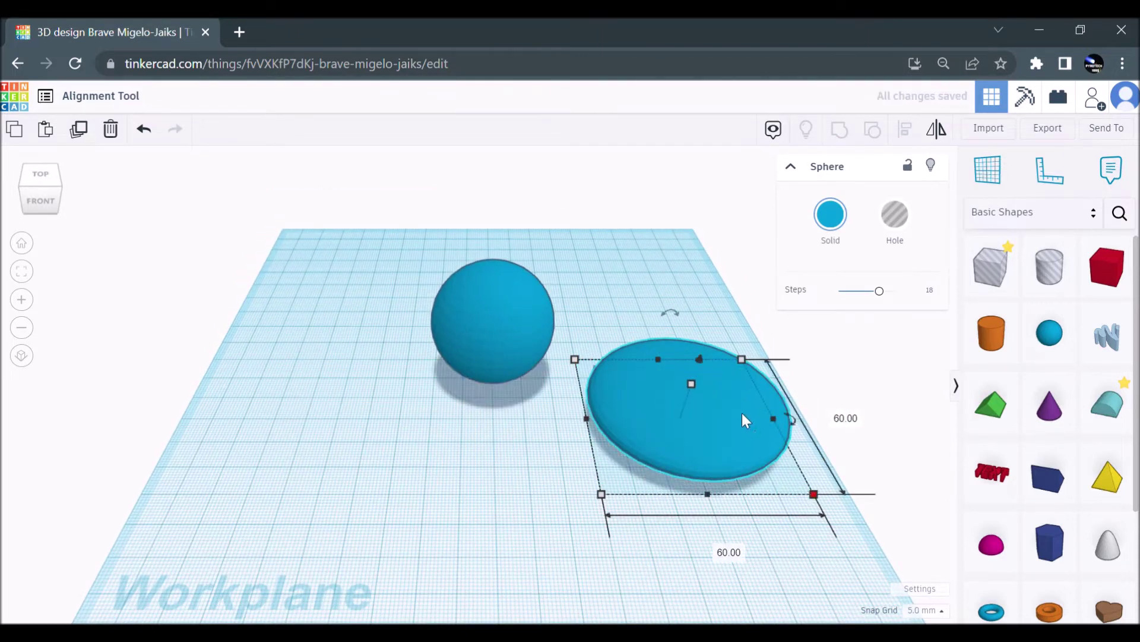
drag(690, 384, 685, 411)
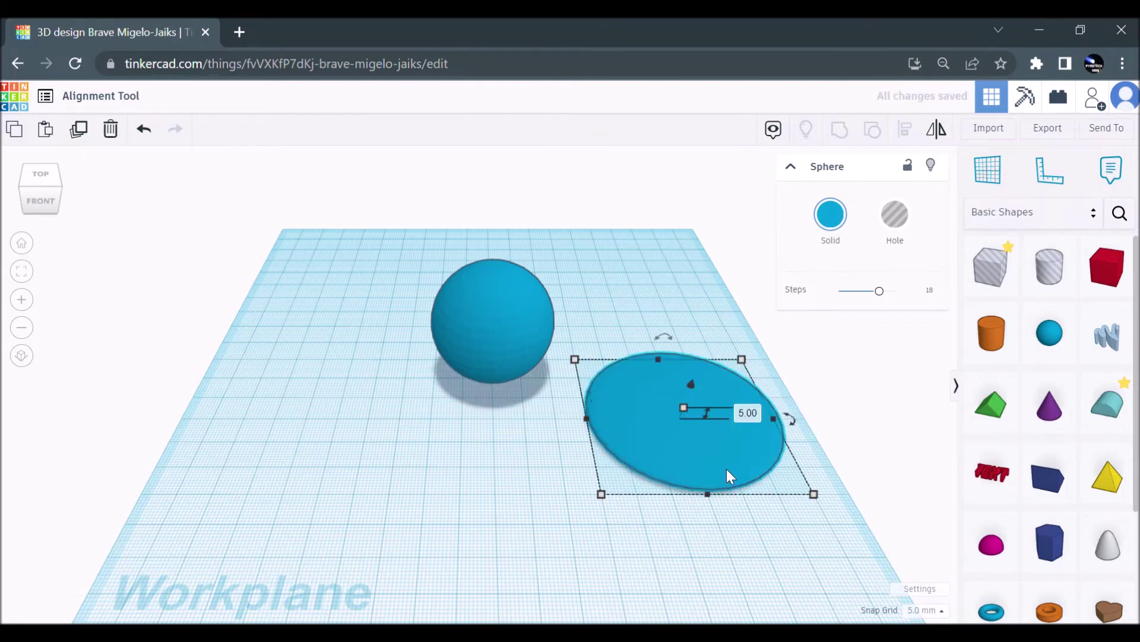
drag(689, 476, 520, 416)
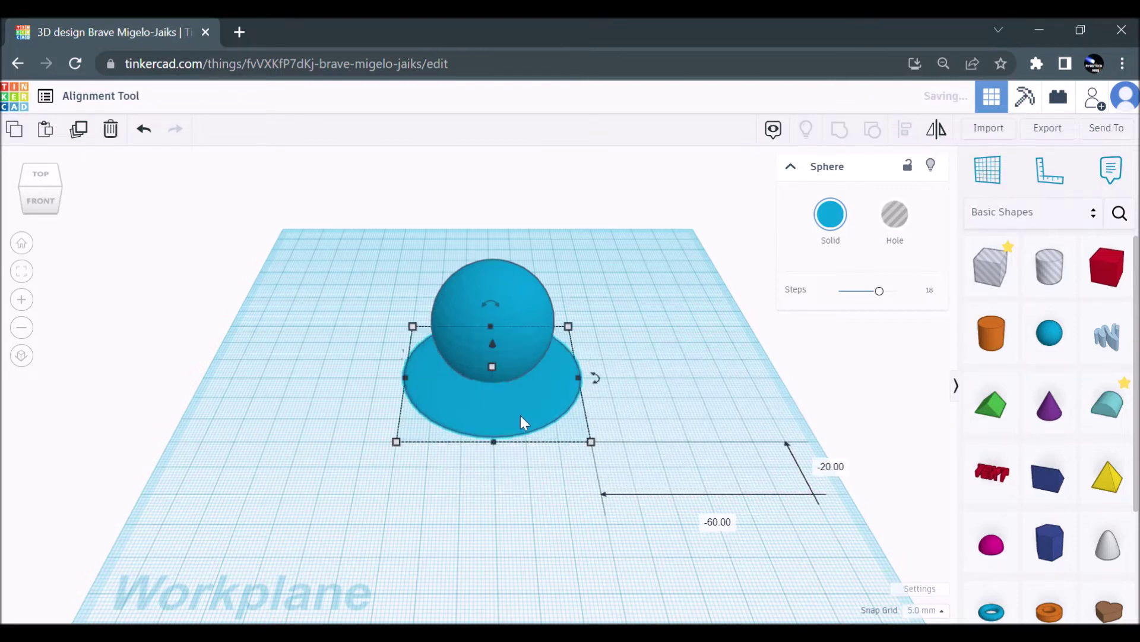
click(830, 215)
Colour the disc cream and the big sphere red
click(864, 313)
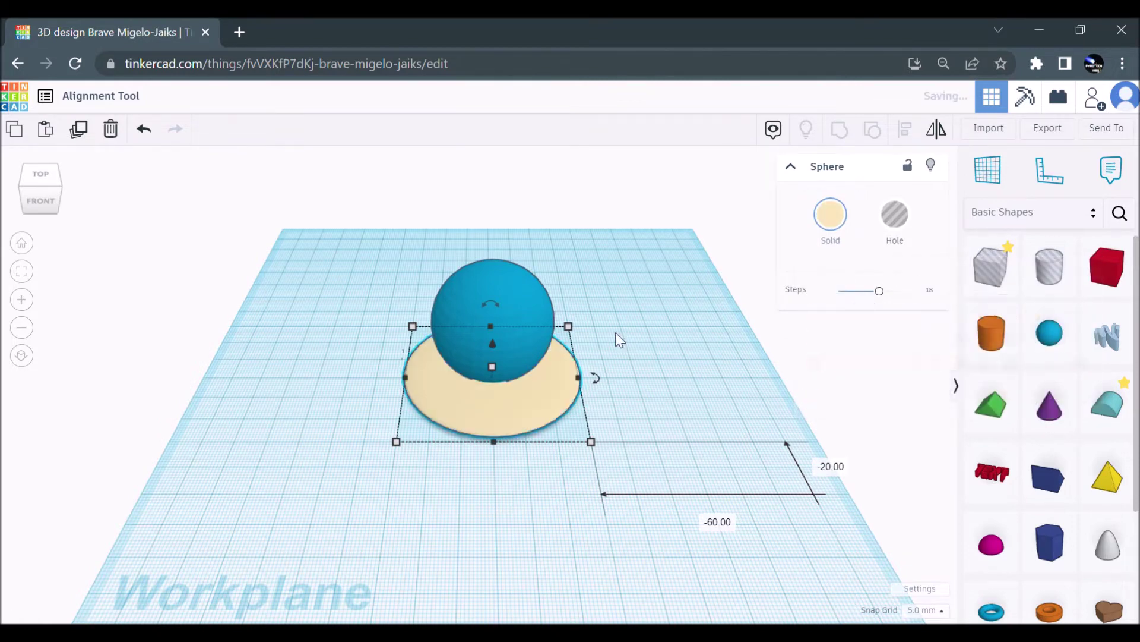
click(528, 297)
click(830, 215)
click(819, 334)
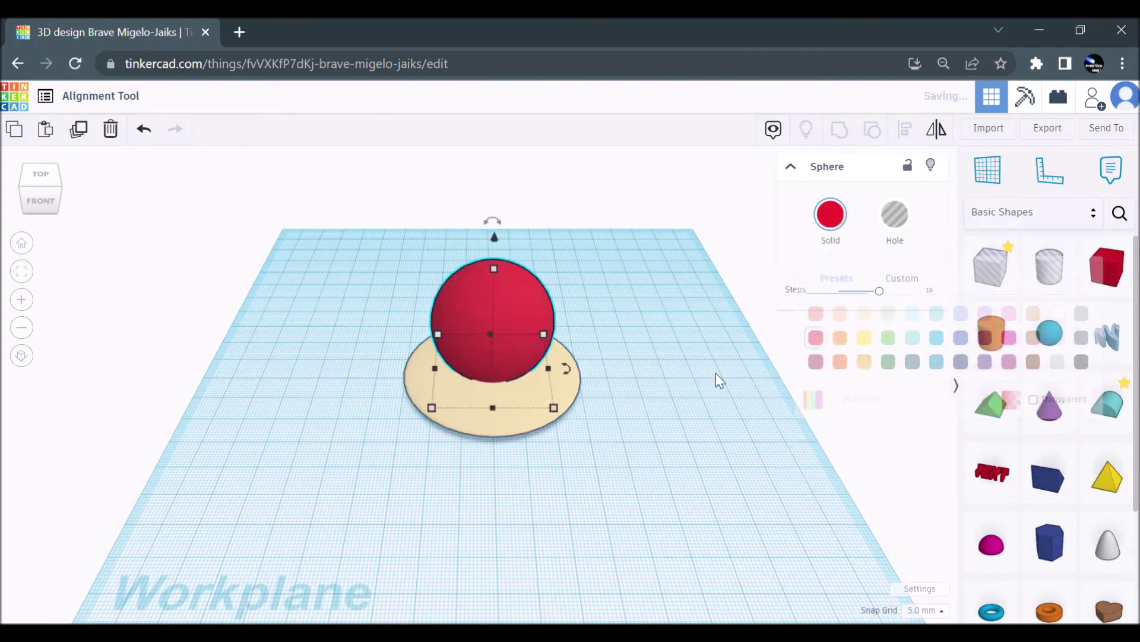
Raise the cream disc 25 off the workplane so it surrounds the sphere
click(575, 466)
right_drag(572, 458, 569, 440)
click(509, 400)
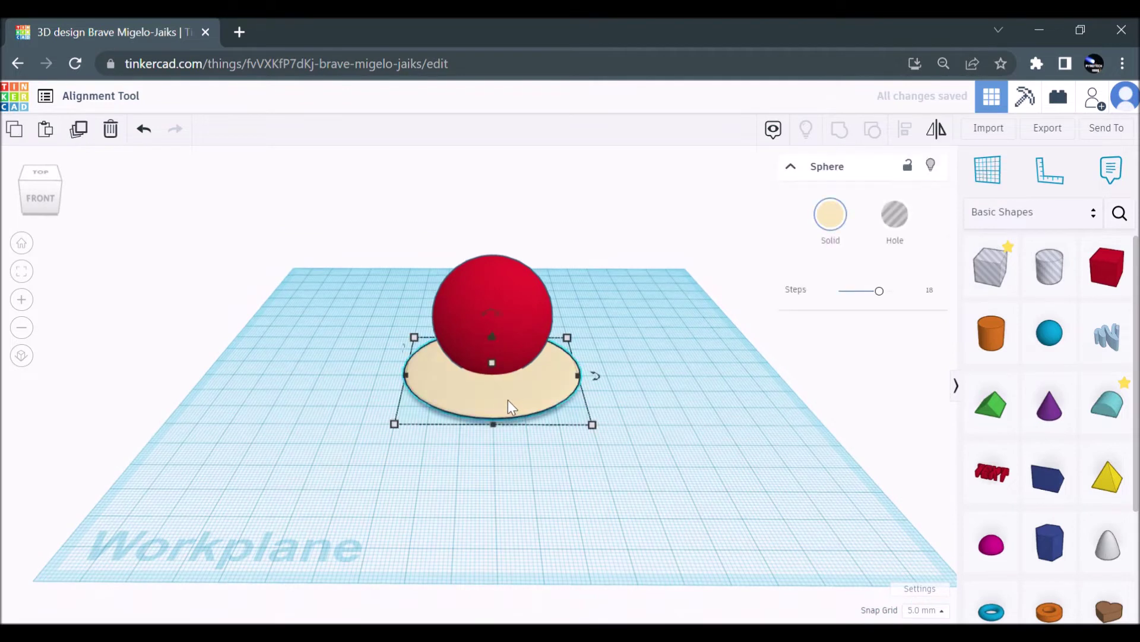
drag(494, 347, 483, 262)
Orbit from a front view to a top-down view, revealing the disc is off-centre from the sphere
click(491, 462)
right_drag(488, 459, 472, 420)
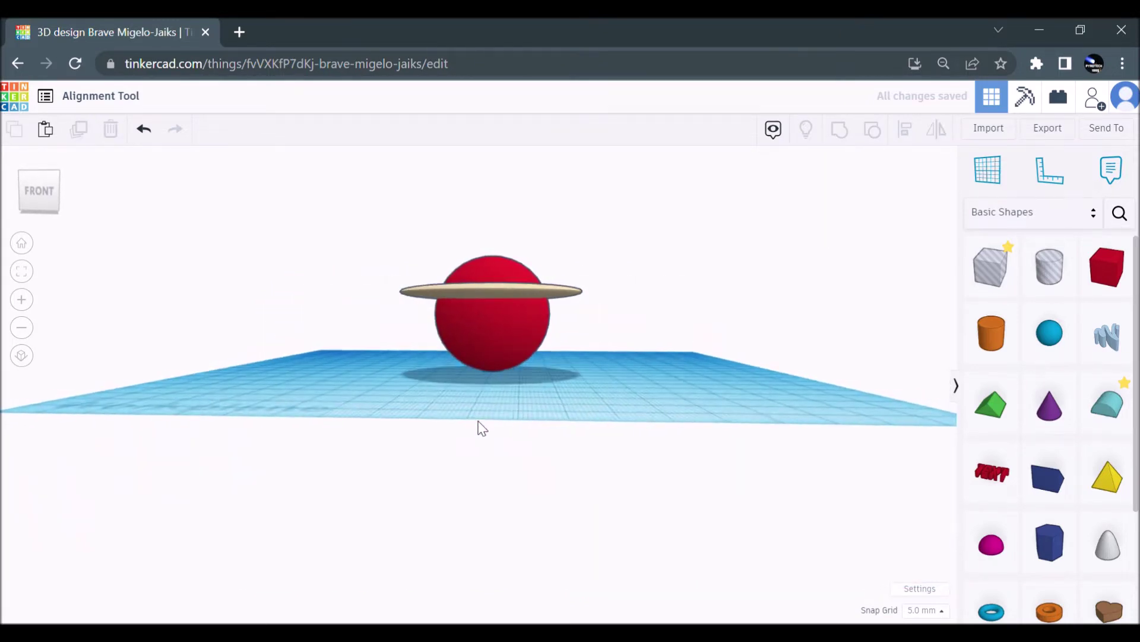
right_drag(478, 301, 491, 476)
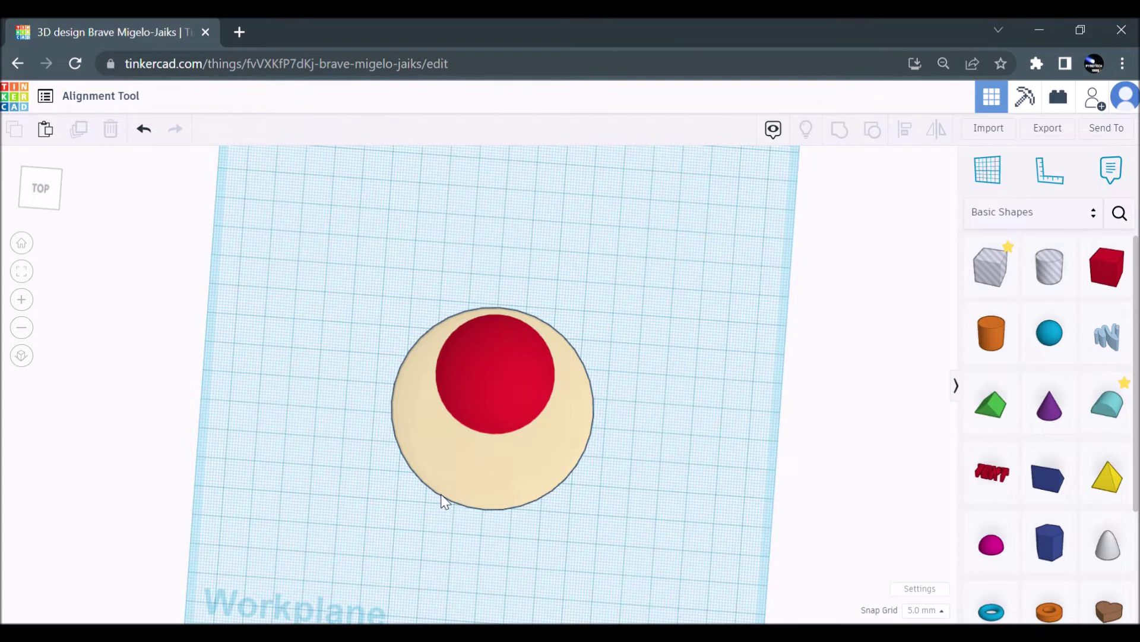
Nudge the disc up and left with the arrow keys, then drag it toward the sphere's centre
click(517, 475)
key(Up)
key(Up)
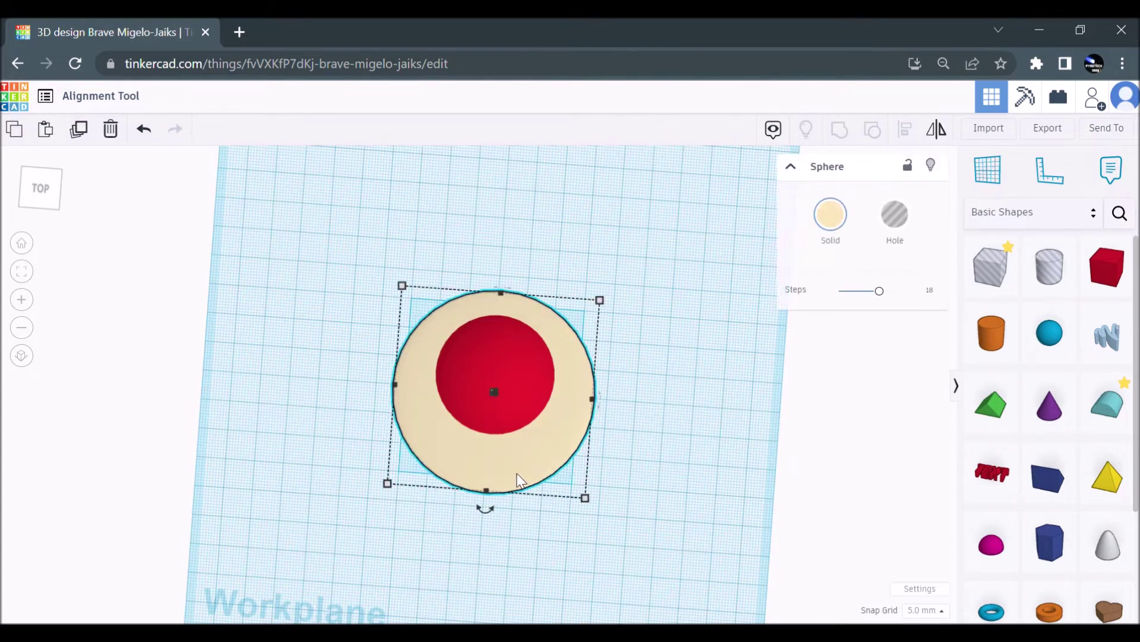
key(Left)
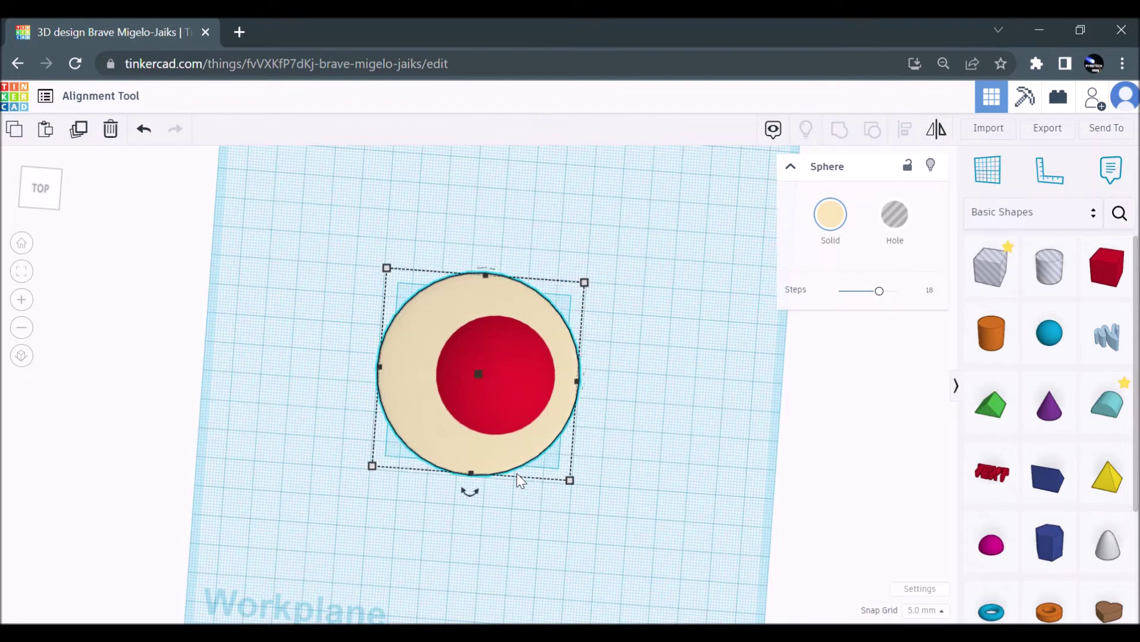
drag(455, 444, 434, 427)
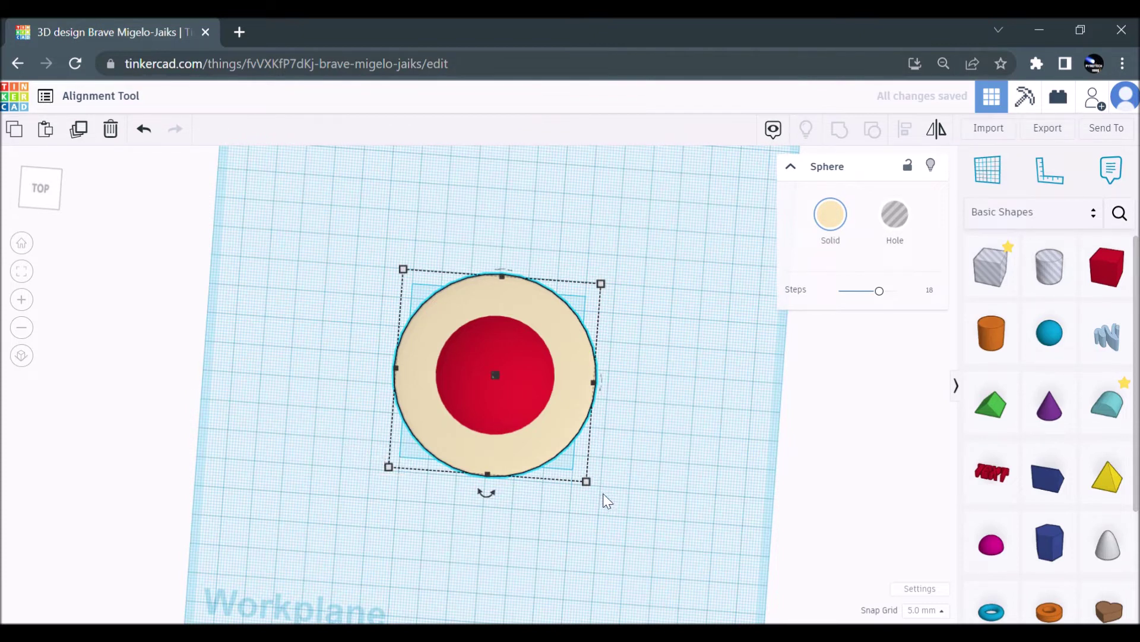
Check the disc's position from another angle and drag it down onto the workplane in front of the sphere
right_drag(604, 495, 596, 394)
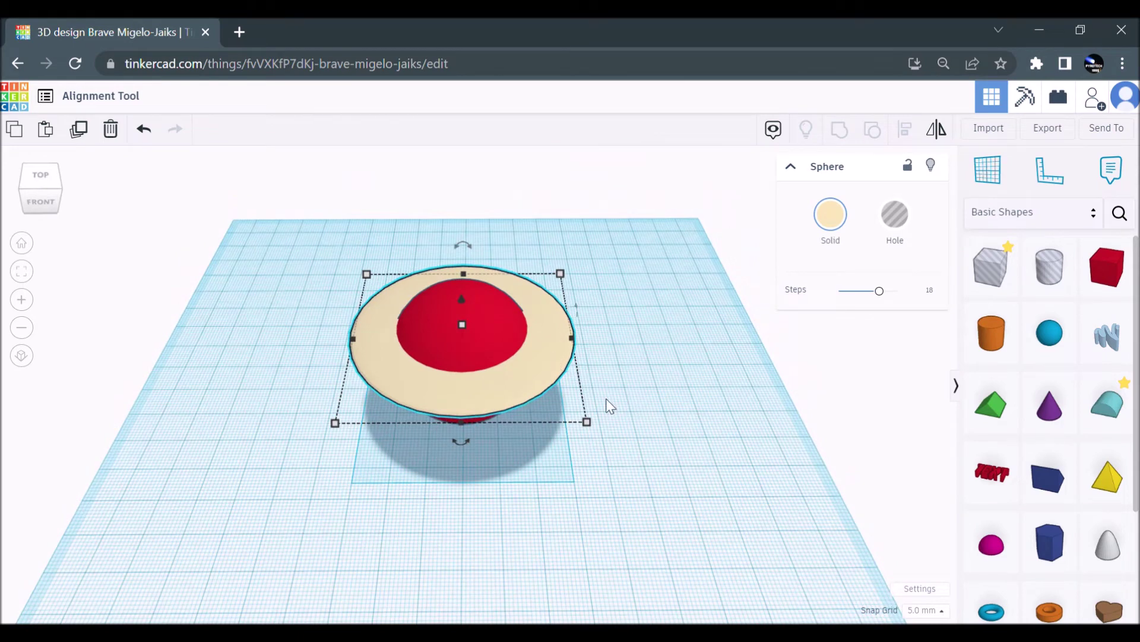
right_drag(606, 399, 600, 426)
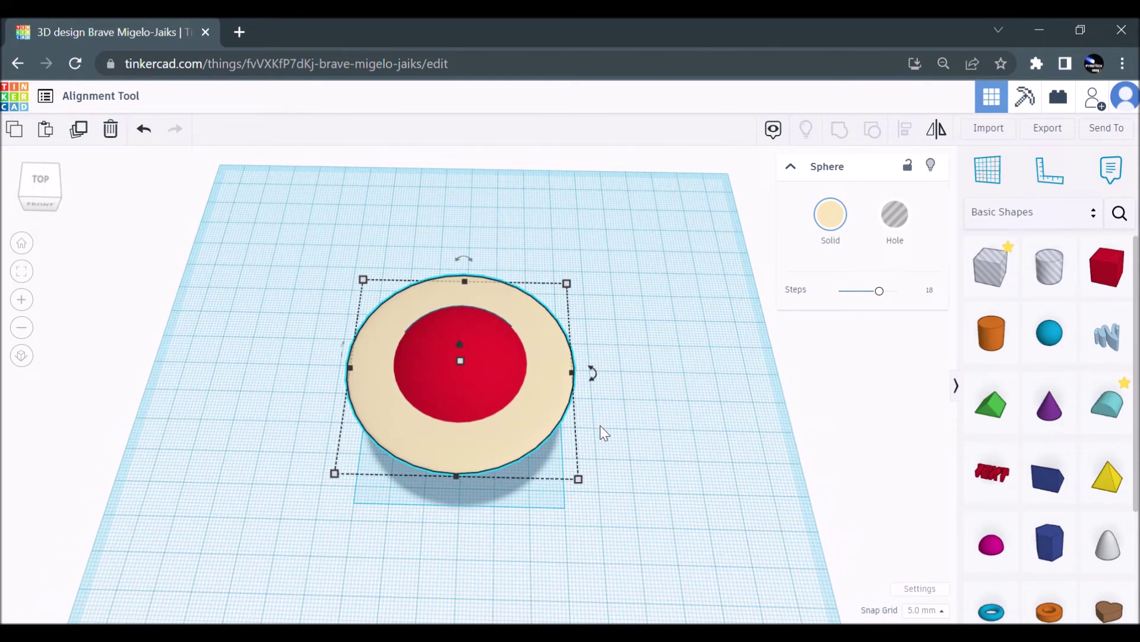
right_drag(600, 426, 536, 394)
drag(536, 394, 430, 434)
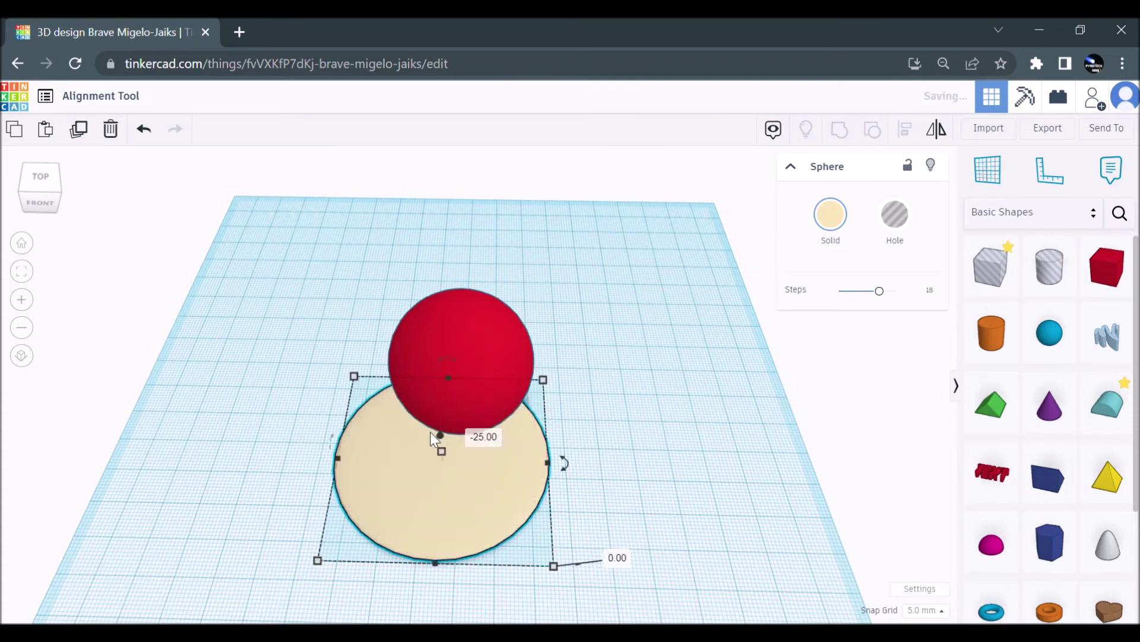
Lower the view and box-select both the red sphere and the cream disc
click(722, 416)
right_drag(723, 416, 720, 390)
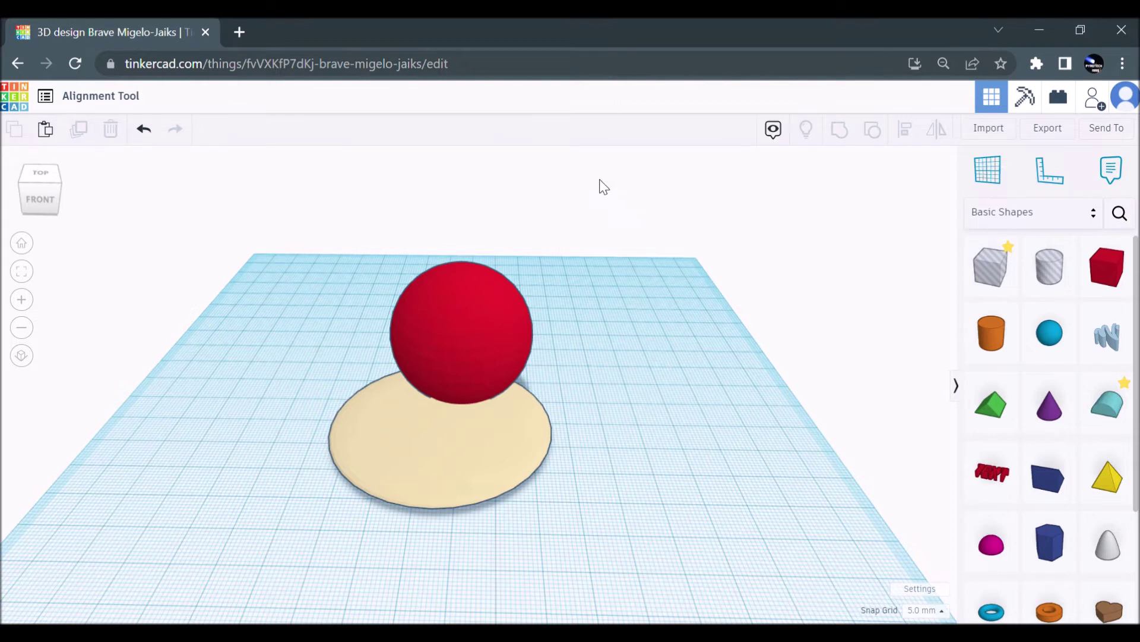
drag(600, 179, 330, 519)
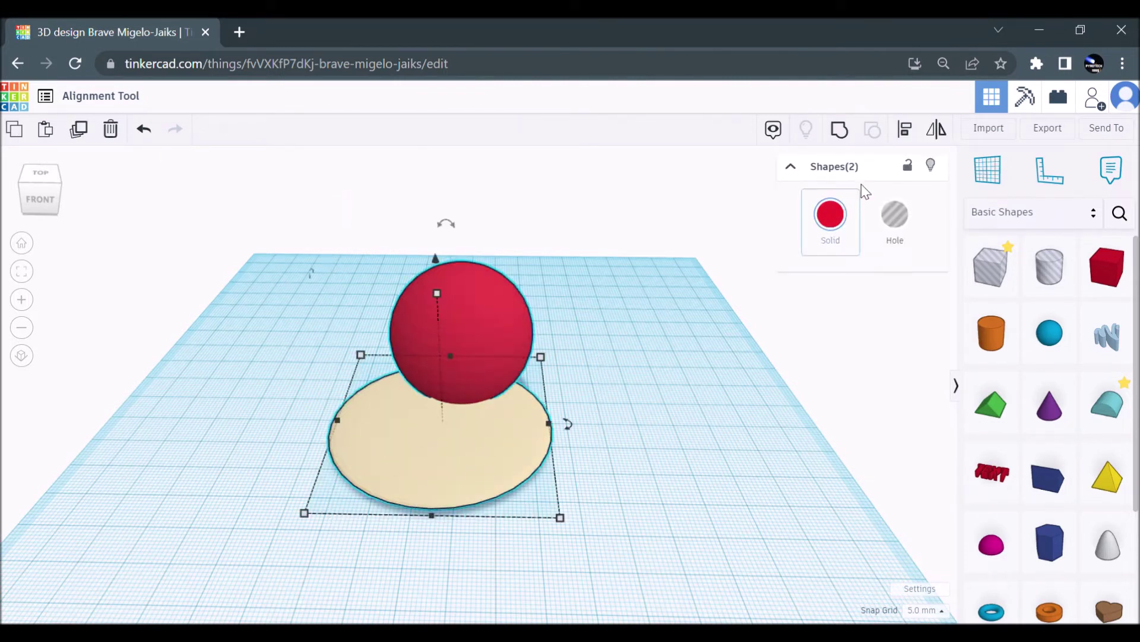
Turn on Align for both shapes and try left, centre and right X alignment
click(909, 131)
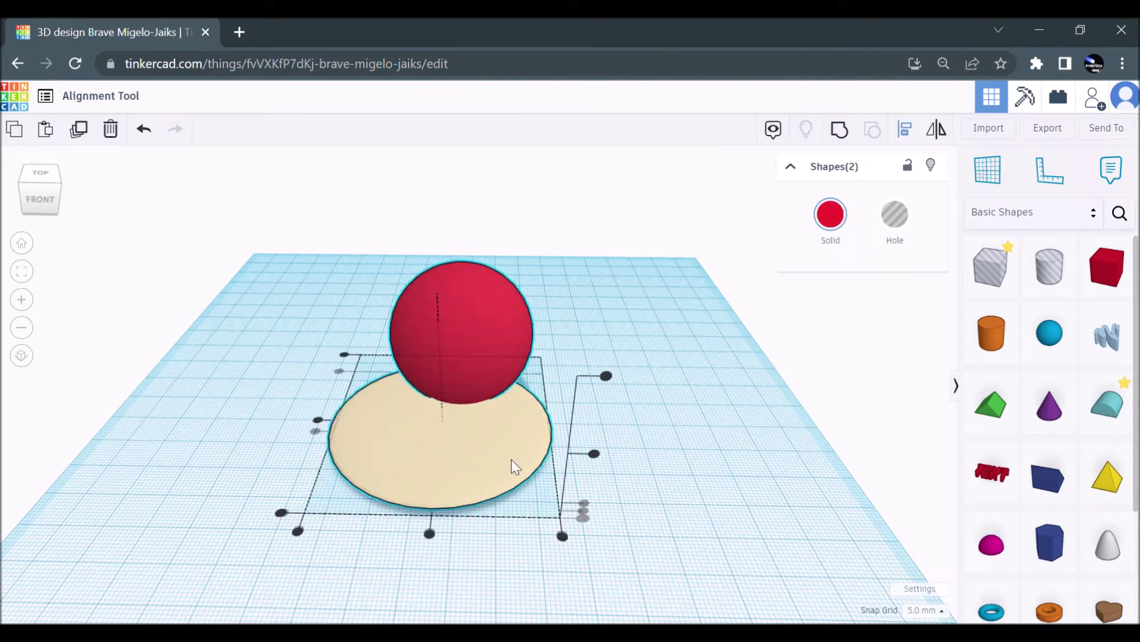
middle_drag(413, 499, 387, 510)
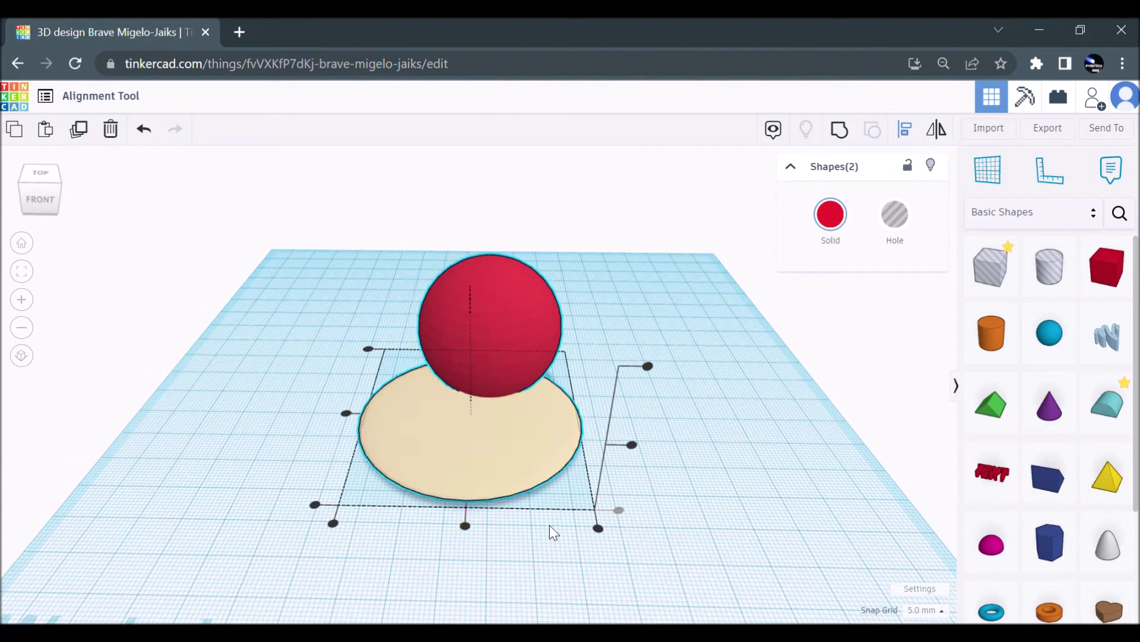
mouse_move(543, 536)
right_down()
mouse_move(546, 513)
mouse_move(543, 544)
right_up()
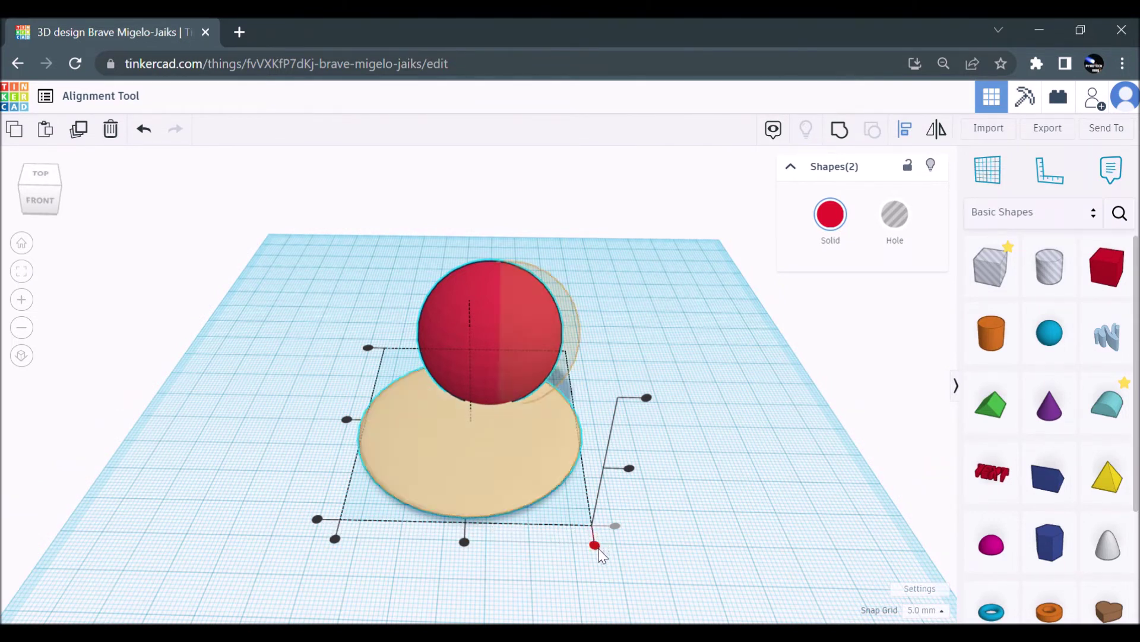
click(335, 539)
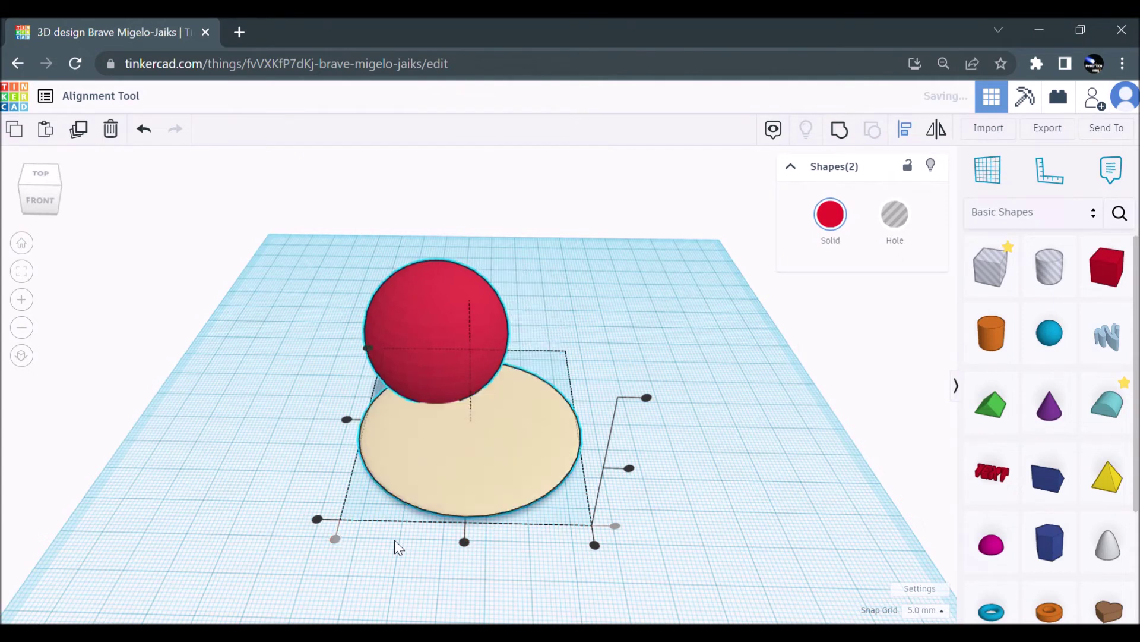
click(464, 542)
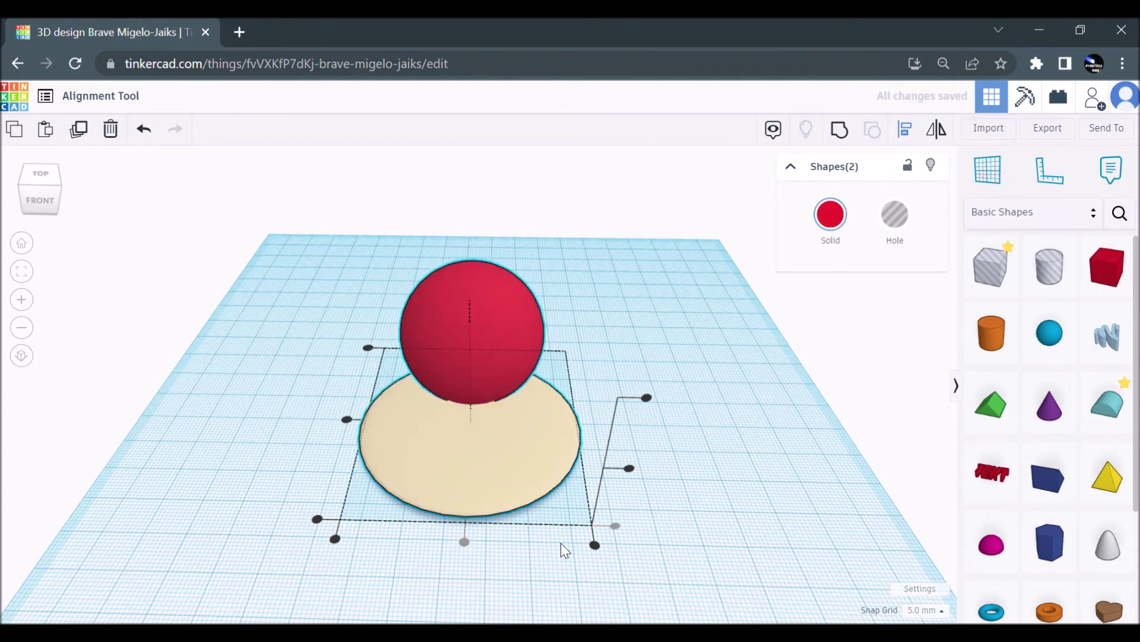
click(594, 544)
click(464, 542)
click(335, 539)
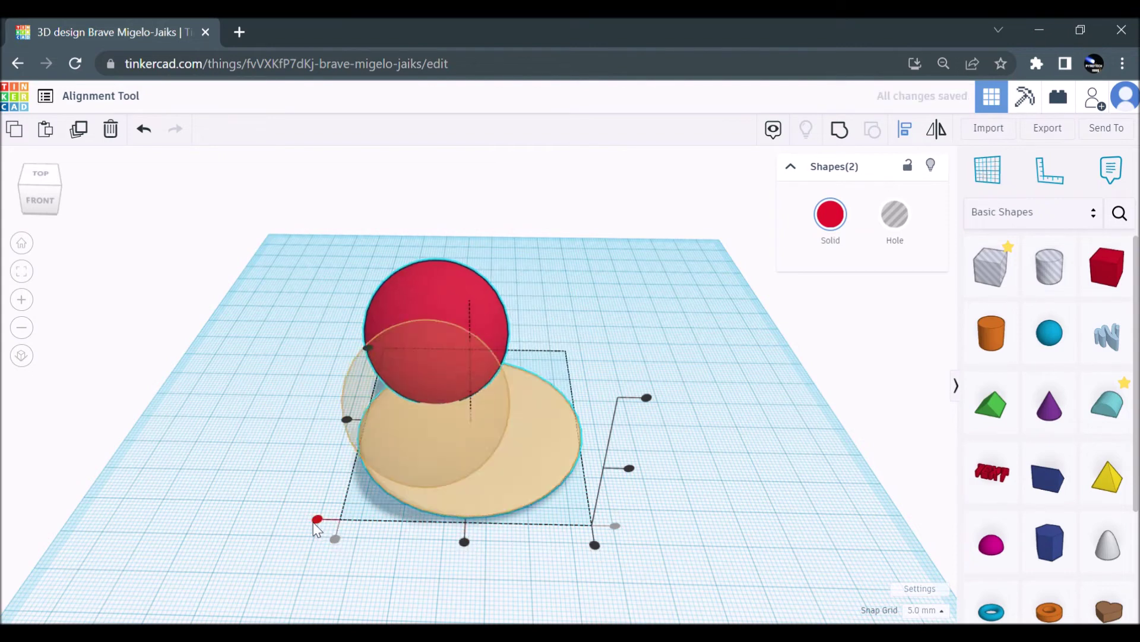
click(595, 547)
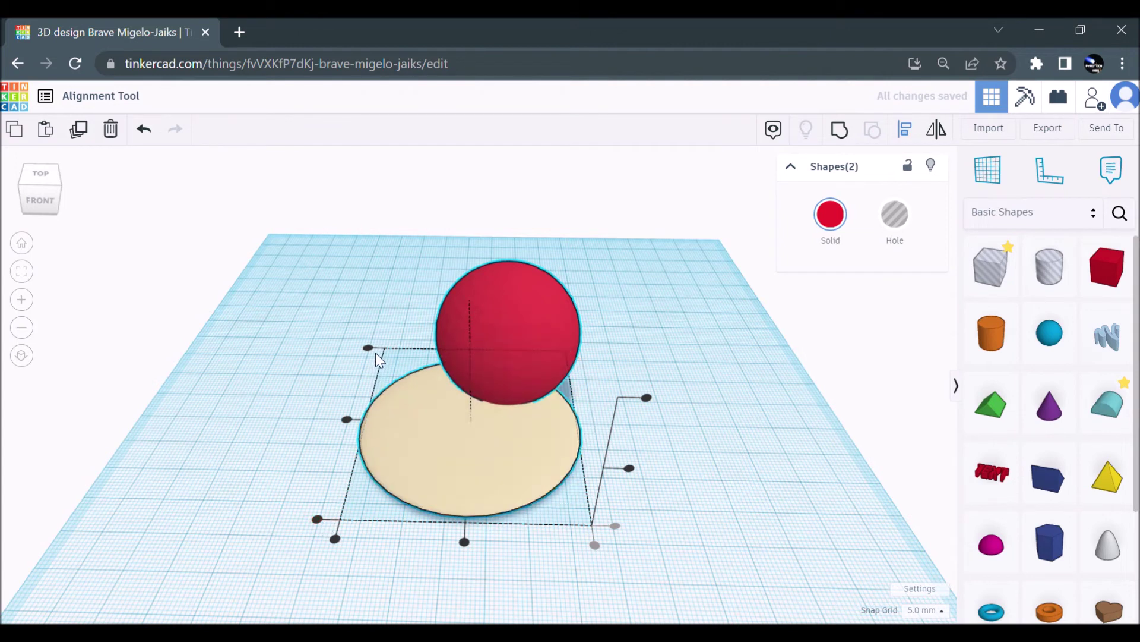
Try front, centre and back Y alignment, ending with the sphere at the disc's front edge
click(318, 521)
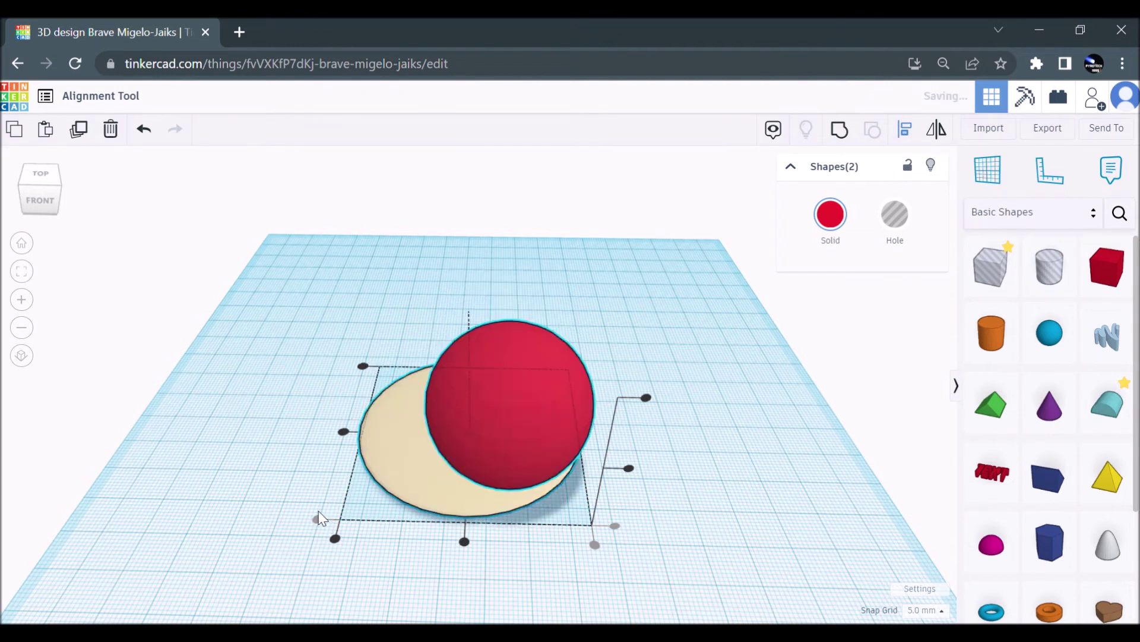
click(345, 425)
click(363, 366)
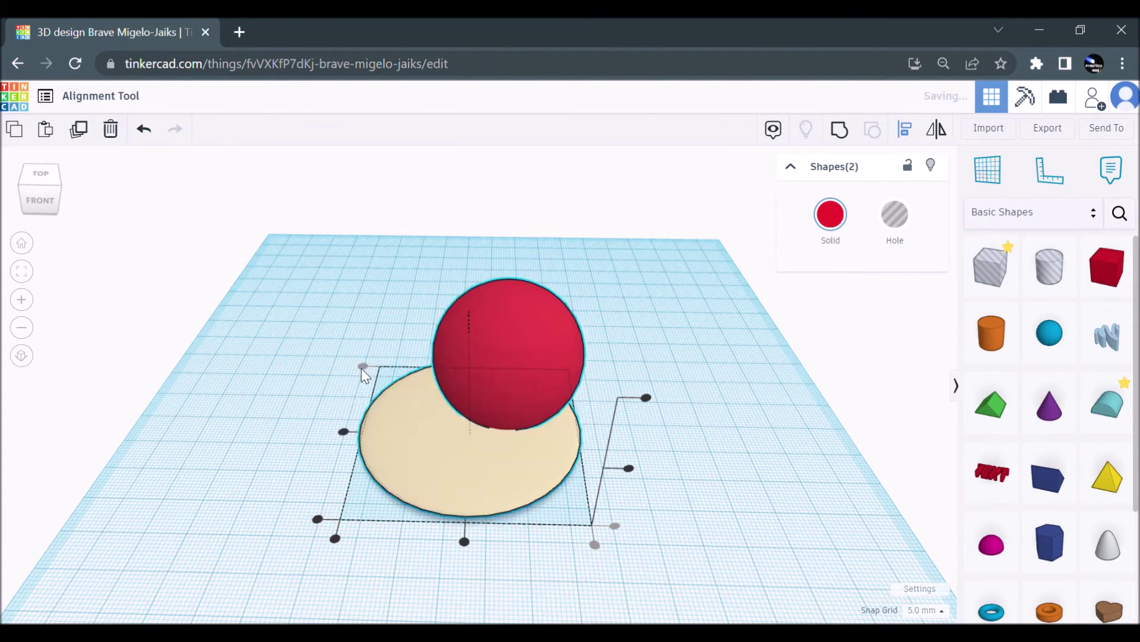
click(344, 431)
click(320, 521)
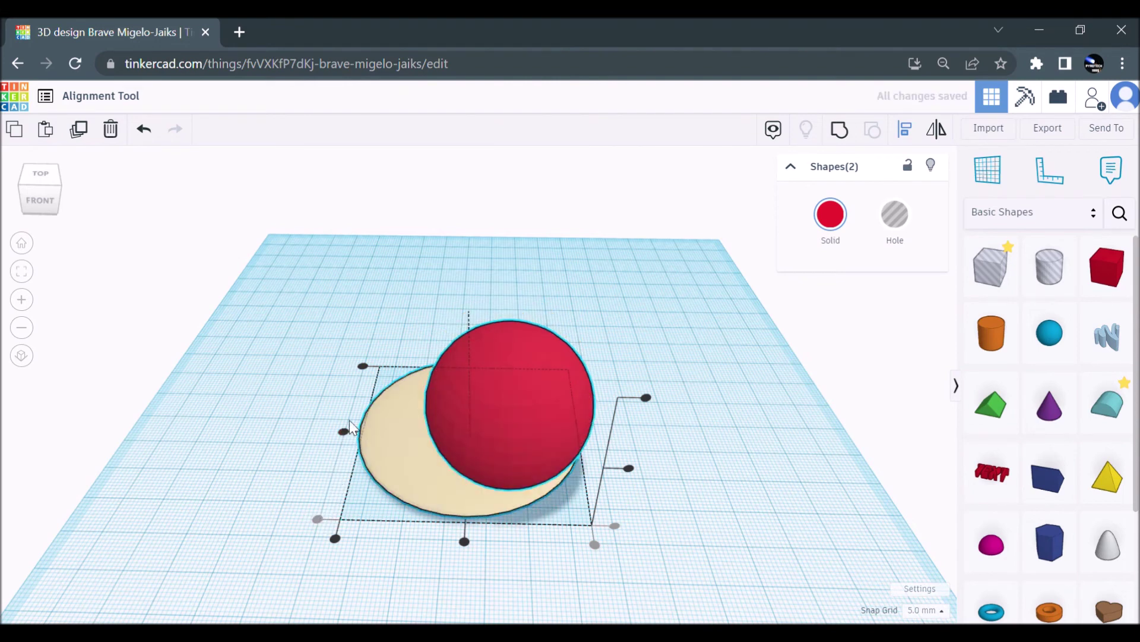
click(354, 420)
Reselect both shapes, reopen Align with L, and try the disc at the sphere's middle, top and bottom
drag(351, 494, 430, 448)
key(l)
right_drag(644, 484, 612, 403)
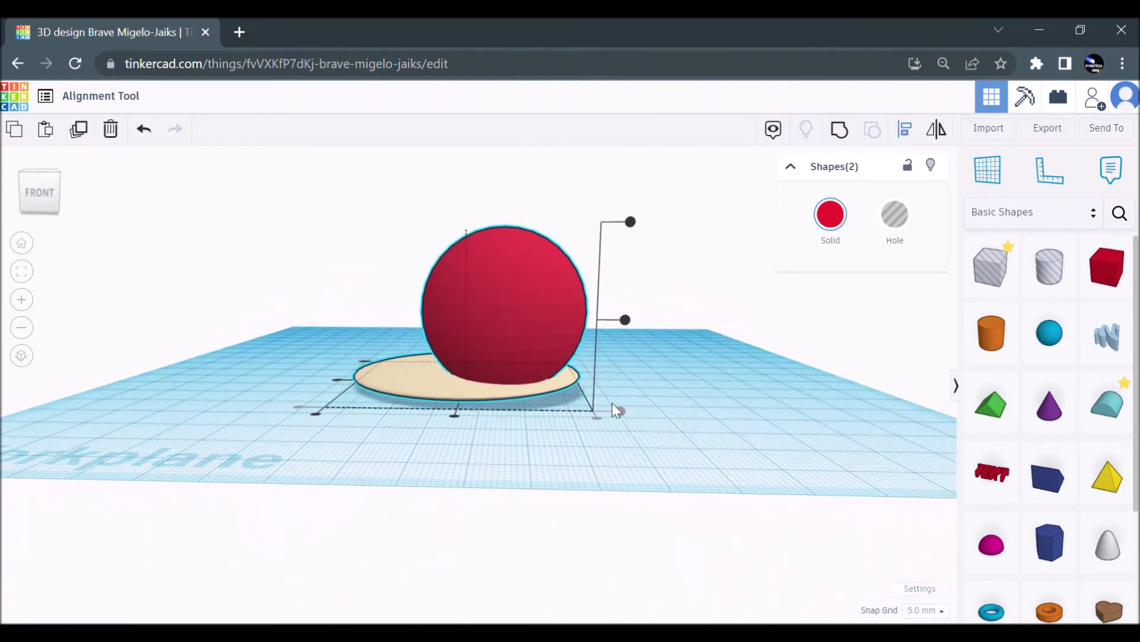
click(625, 317)
click(630, 222)
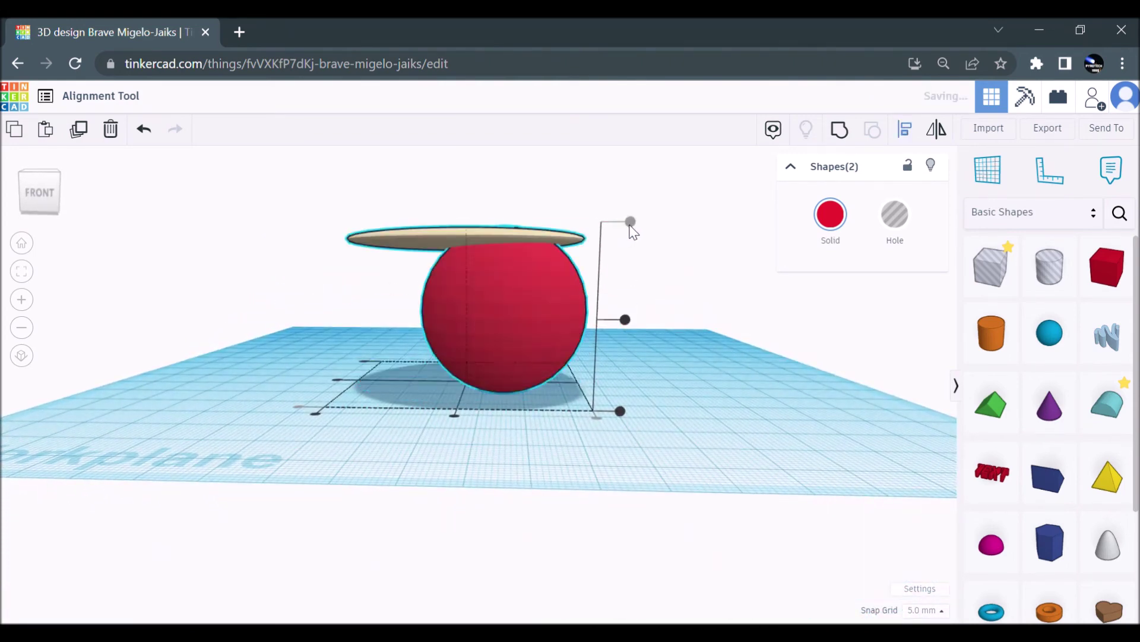
click(625, 320)
click(620, 411)
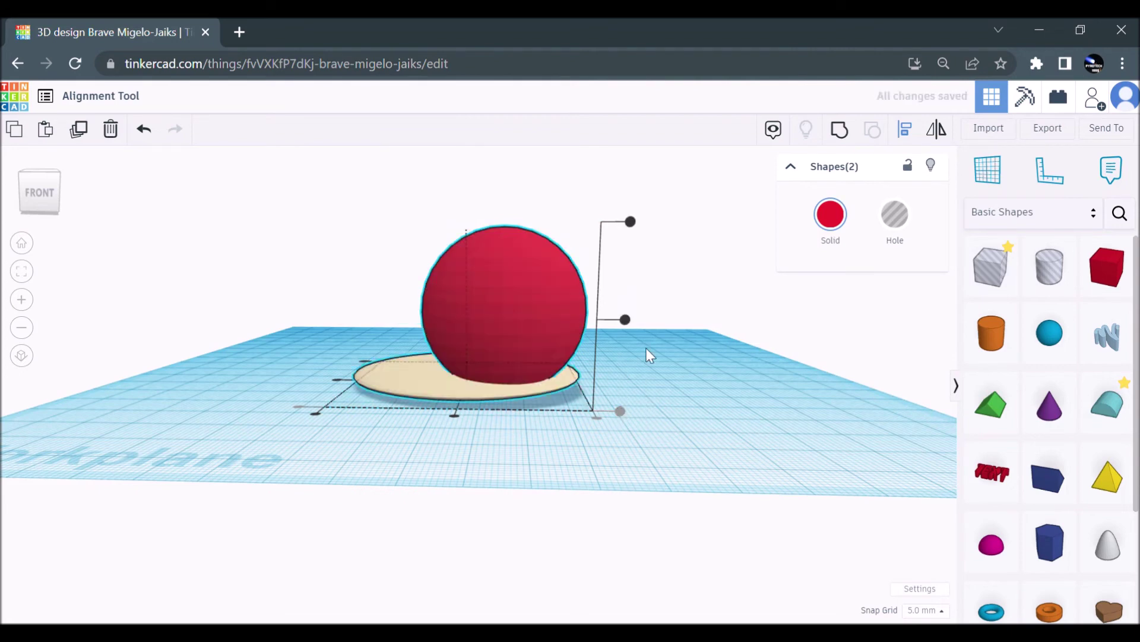
click(625, 320)
click(631, 222)
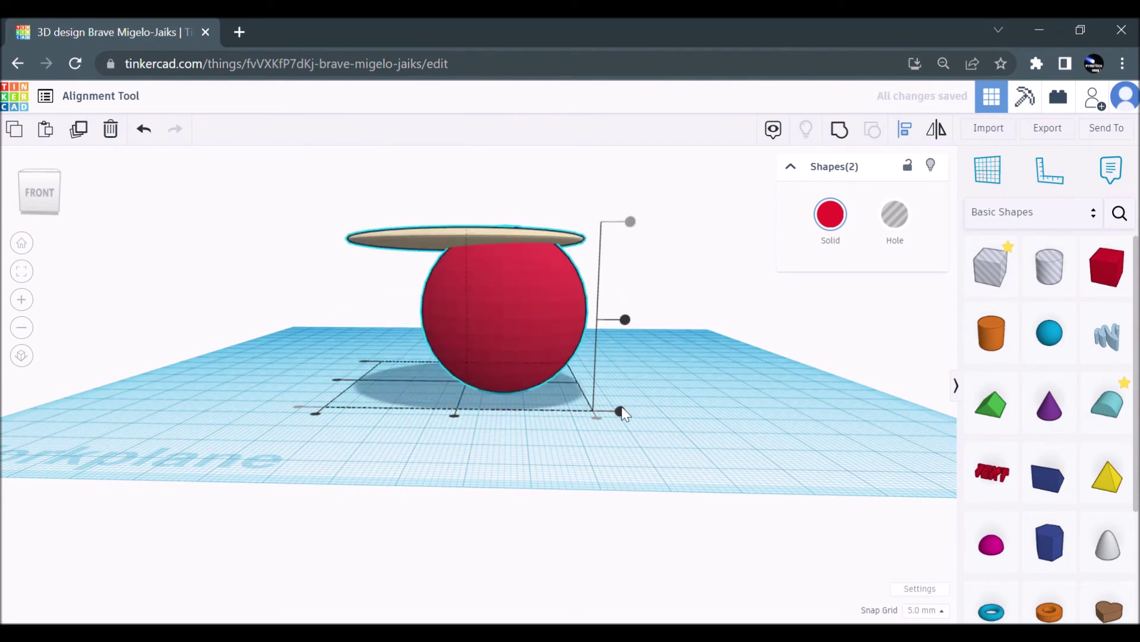
click(620, 411)
right_drag(619, 408, 628, 469)
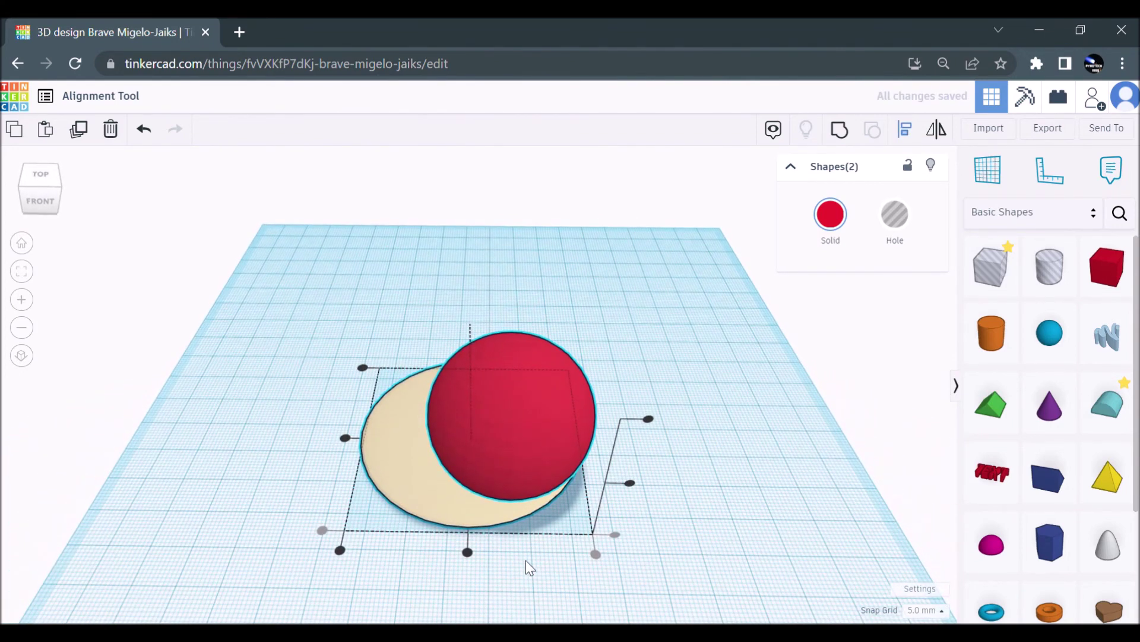
right_drag(525, 560, 525, 534)
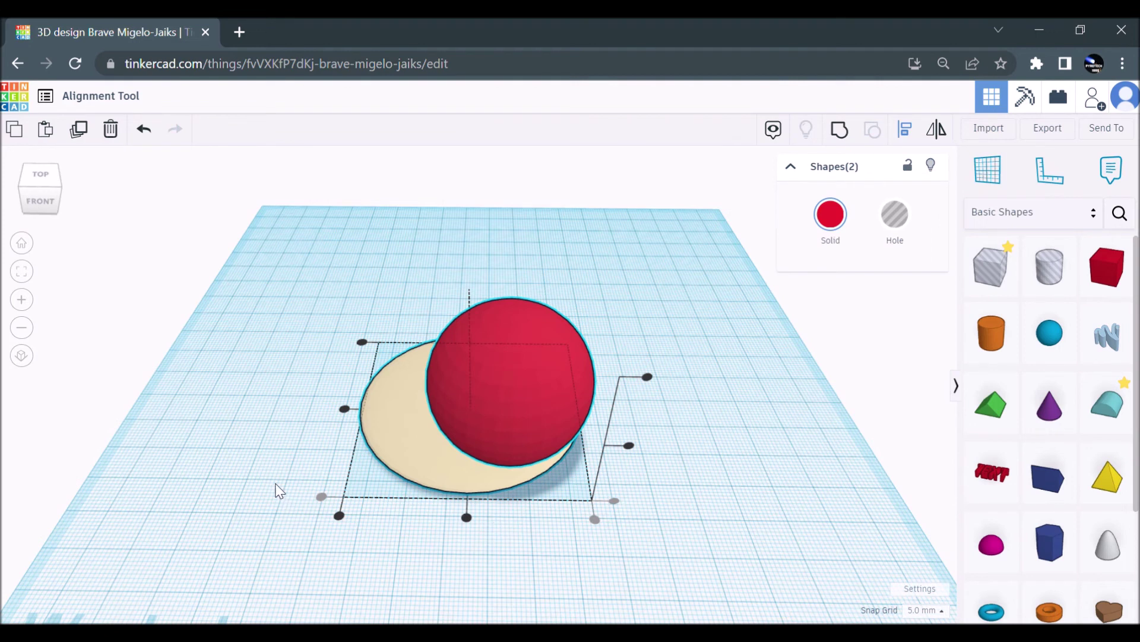
Centre the disc on the sphere along X, Y and mid-height Z, then orbit to inspect the ring
click(345, 410)
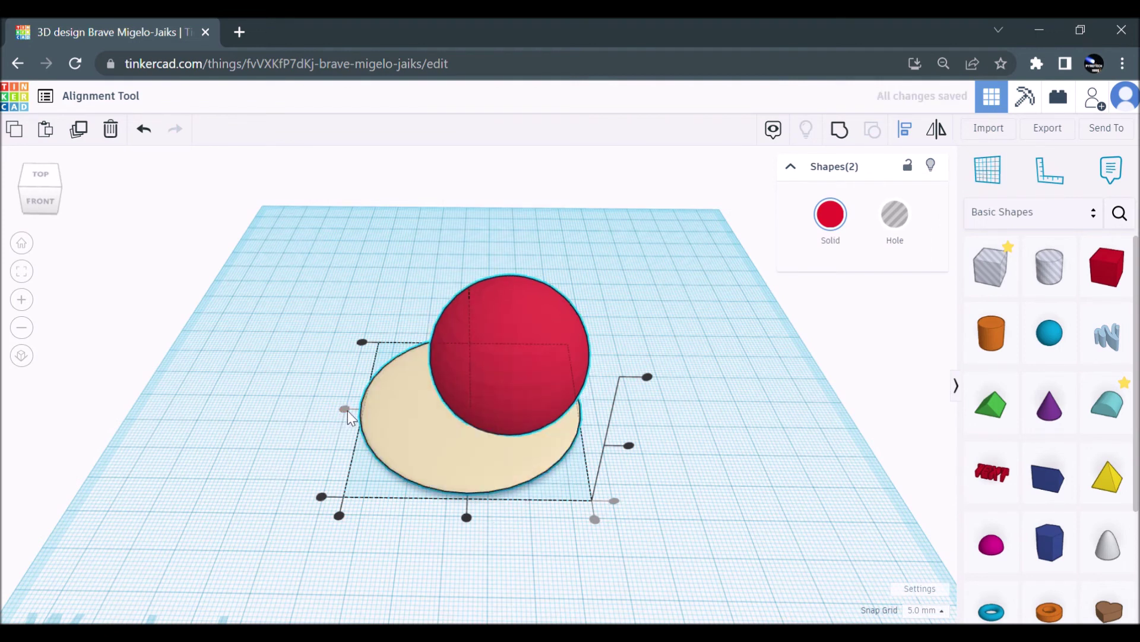
click(470, 518)
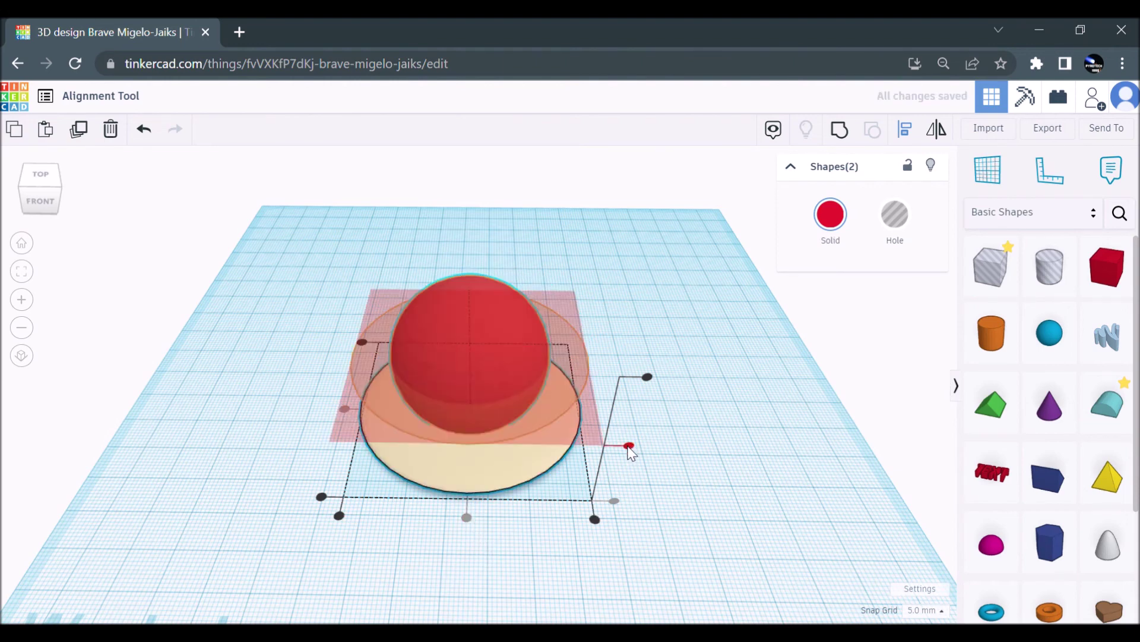
right_drag(631, 453, 628, 360)
click(629, 360)
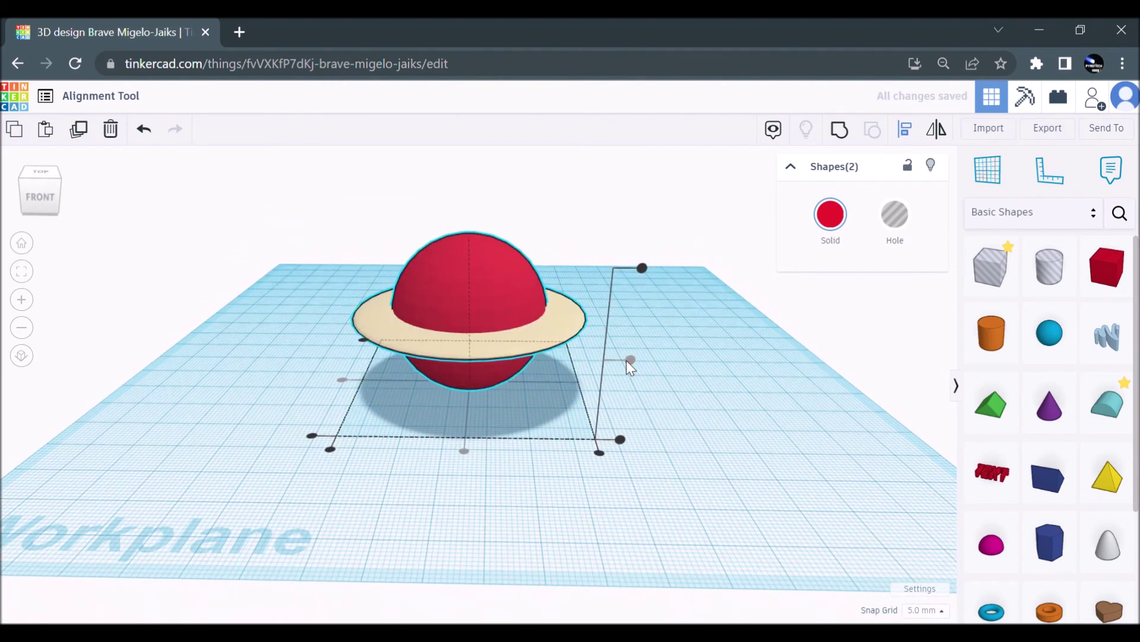
right_drag(516, 501, 512, 512)
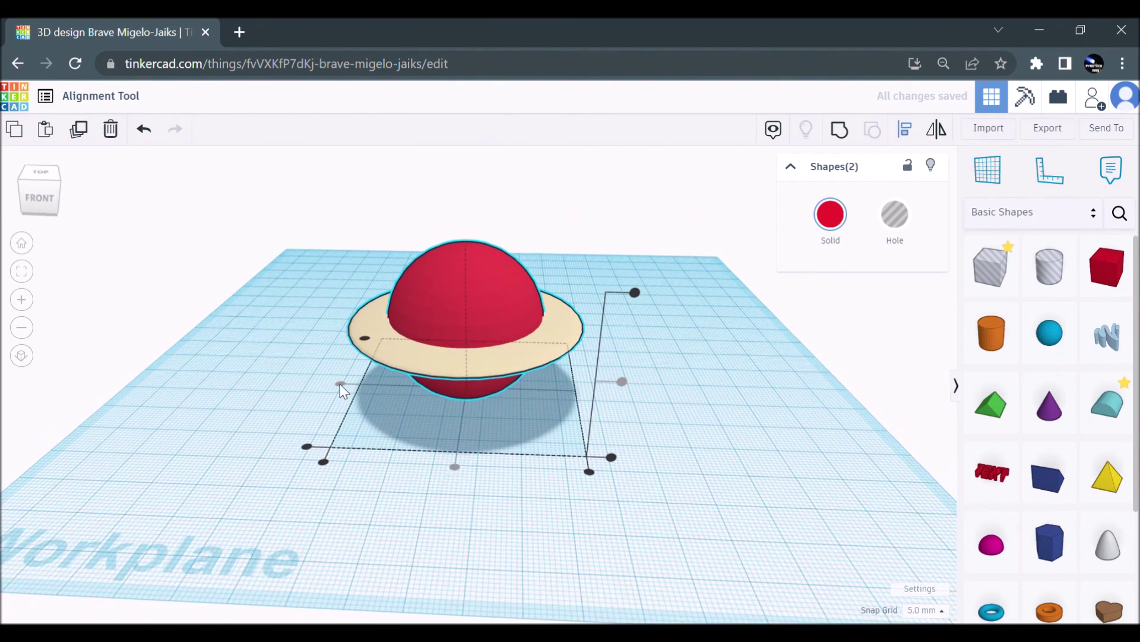
right_drag(627, 383, 522, 234)
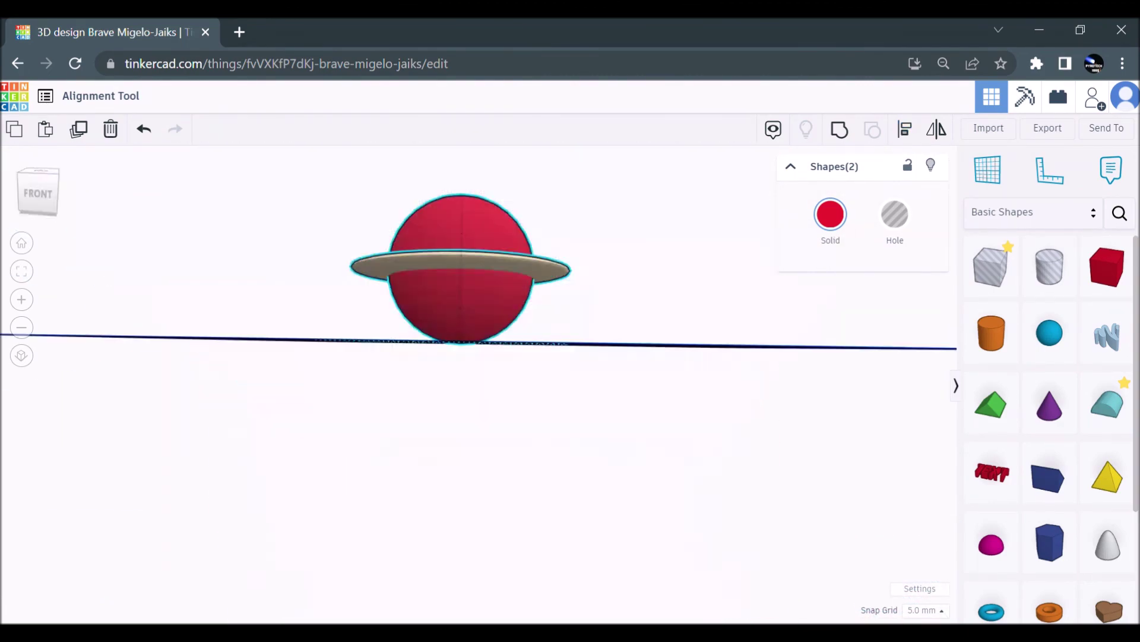
right_drag(469, 452, 508, 444)
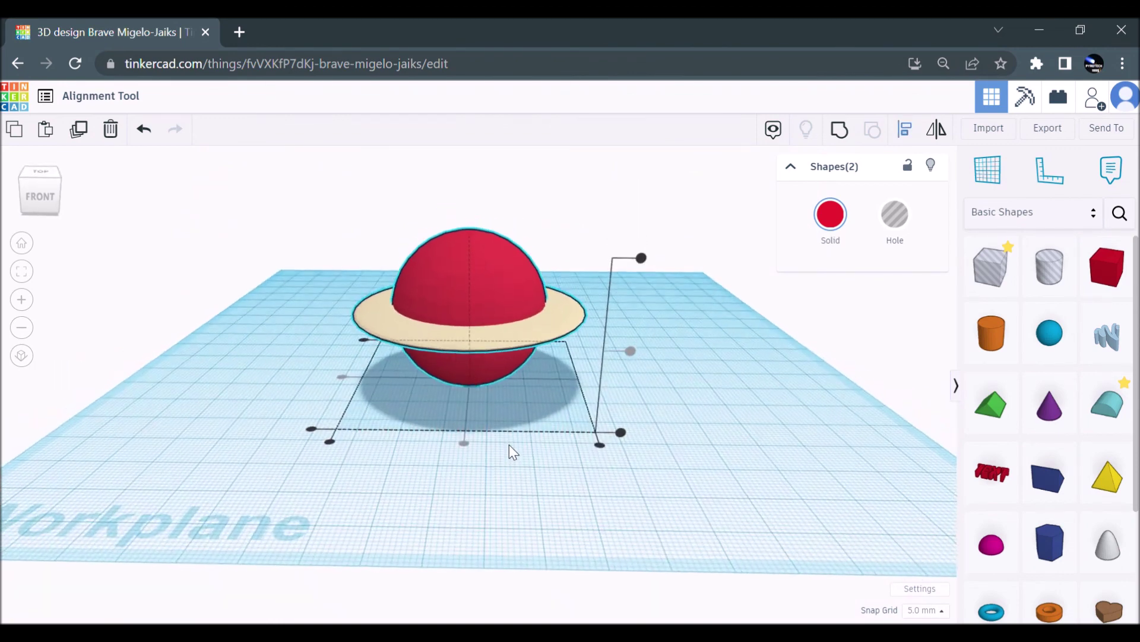